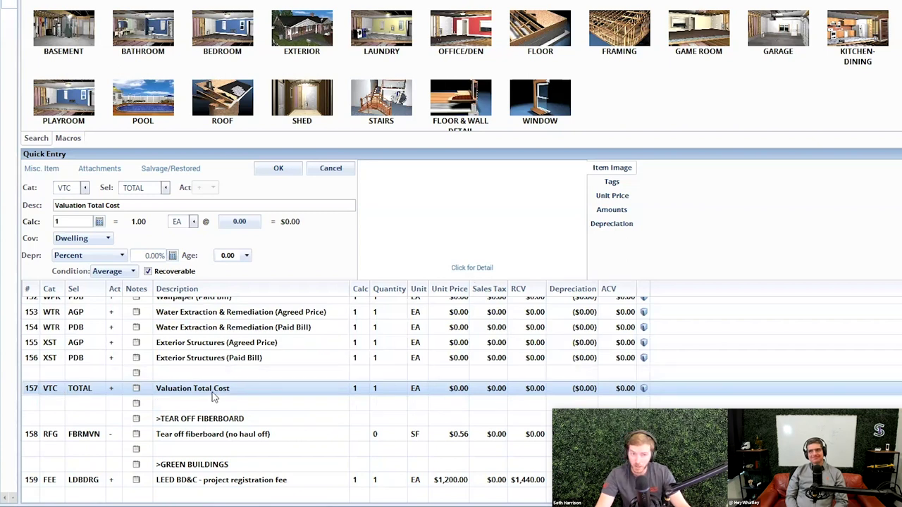
Step: View the item definition for the Valuation Total Cost line item and close it
click(481, 271)
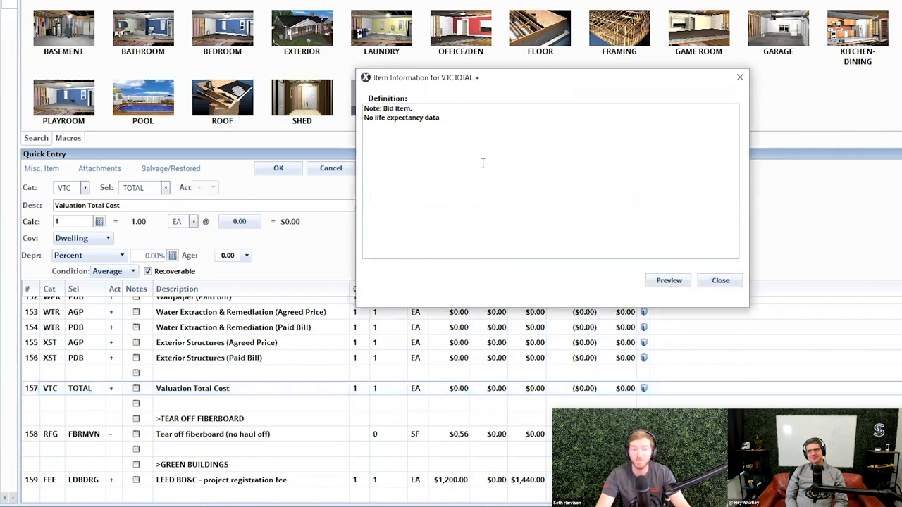
click(740, 77)
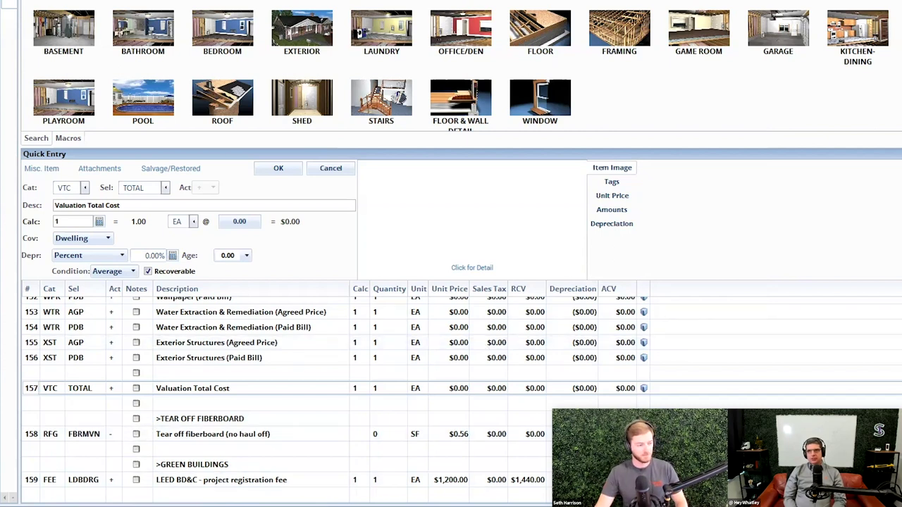
Step: Create a new local project of the Valuation type with the Carrier profile
mouse_move(342, 504)
click(276, 470)
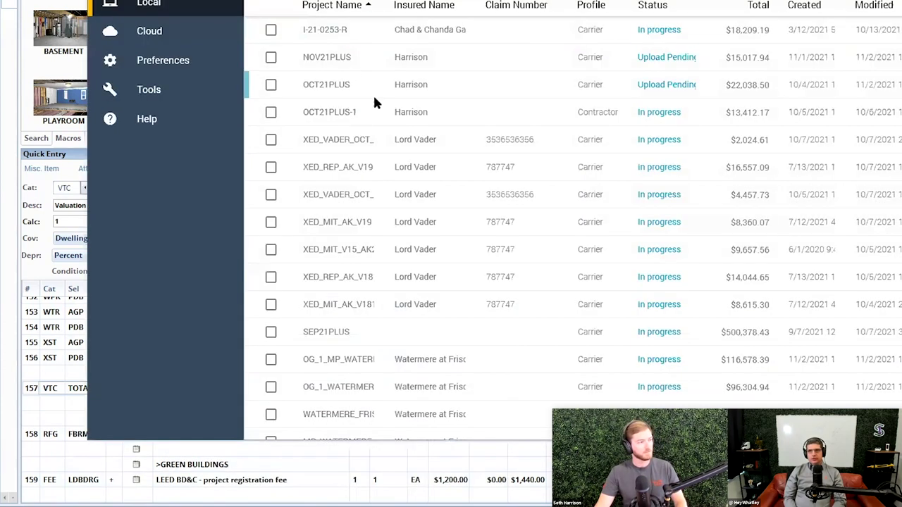
click(362, 4)
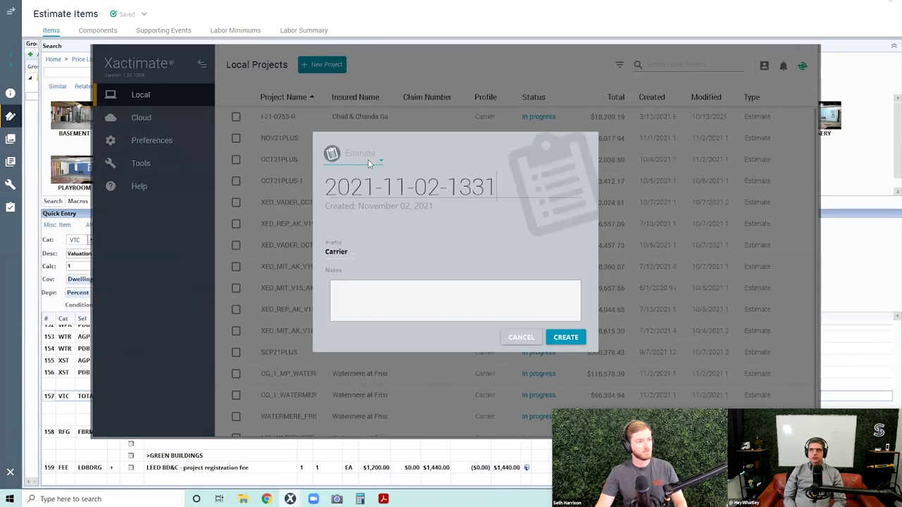
click(368, 159)
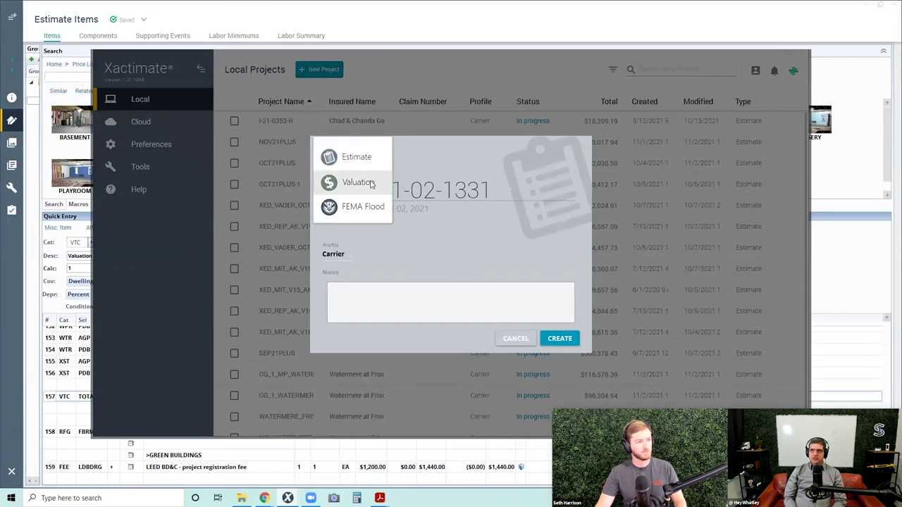
click(360, 177)
click(561, 338)
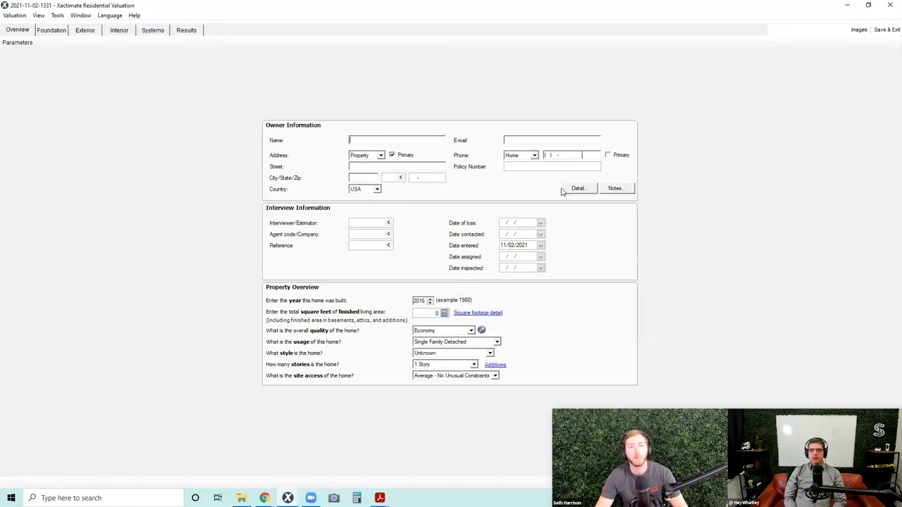
Step: Look through the valuation's foundation, exterior and systems pages and its results page
click(63, 31)
click(84, 31)
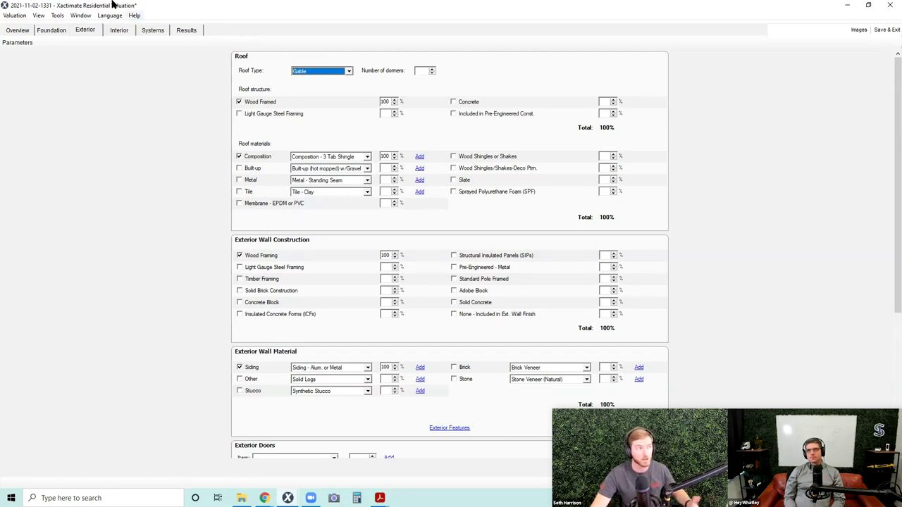
click(146, 31)
click(185, 31)
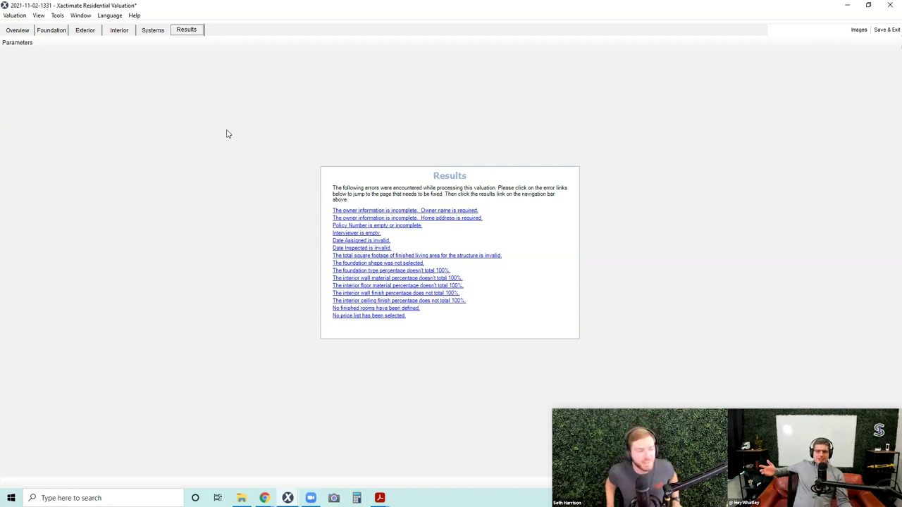
Step: Return to the valuation overview and exit the project without saving the changes
click(20, 31)
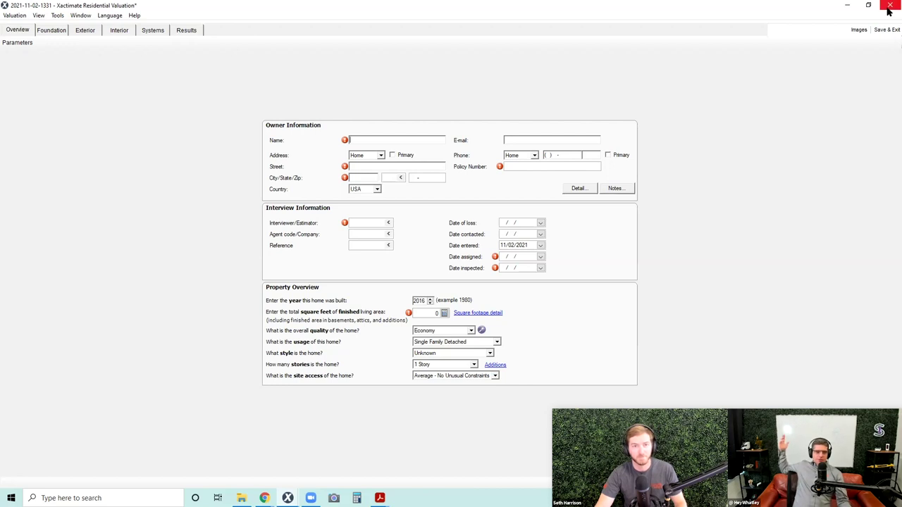
click(886, 31)
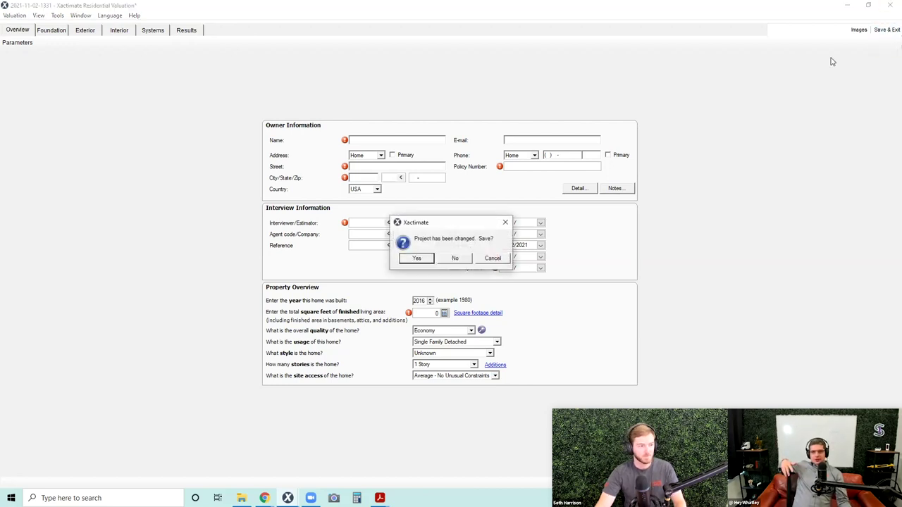
click(461, 260)
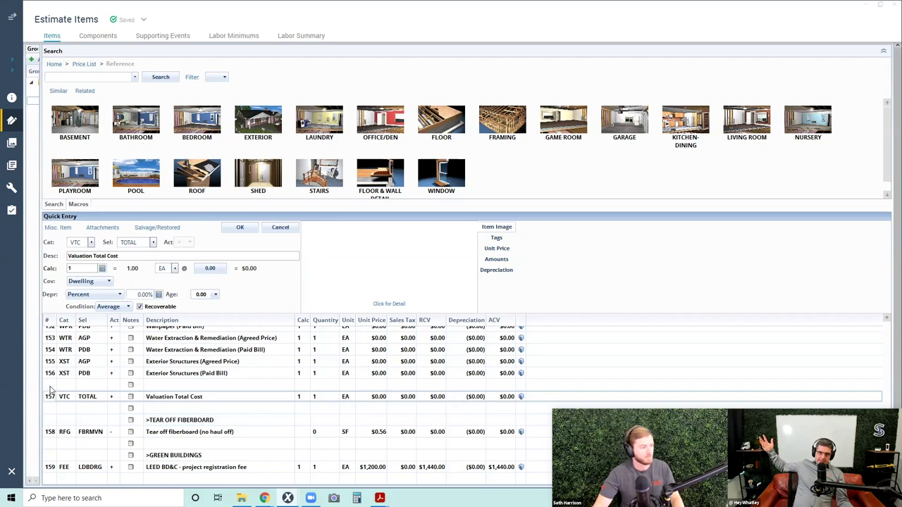
Step: Review the Valuation Total Cost, Tear off fiberboard (no haul off) and LEED BD&C project registration fee line items
click(50, 398)
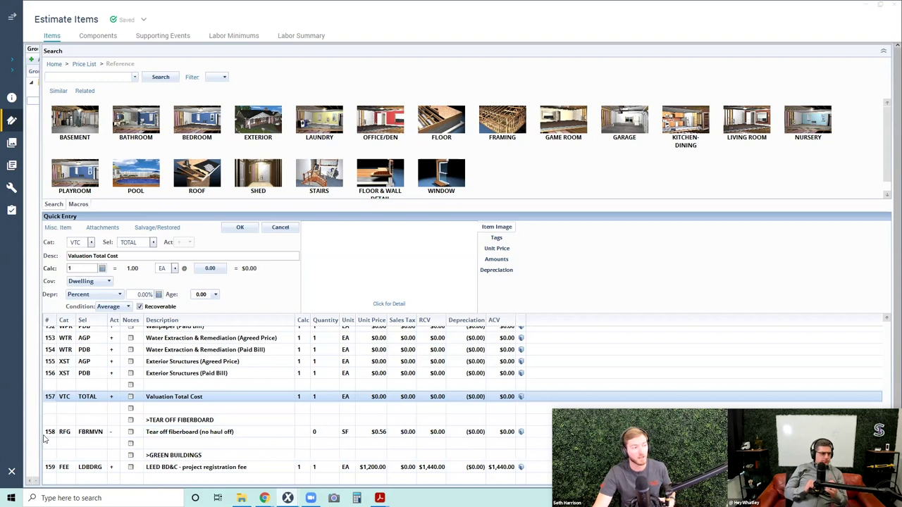
click(173, 431)
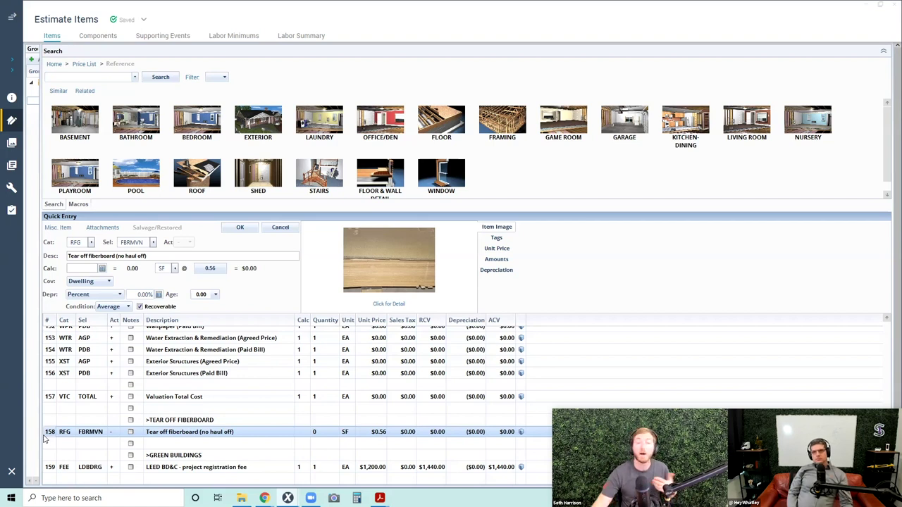
click(54, 469)
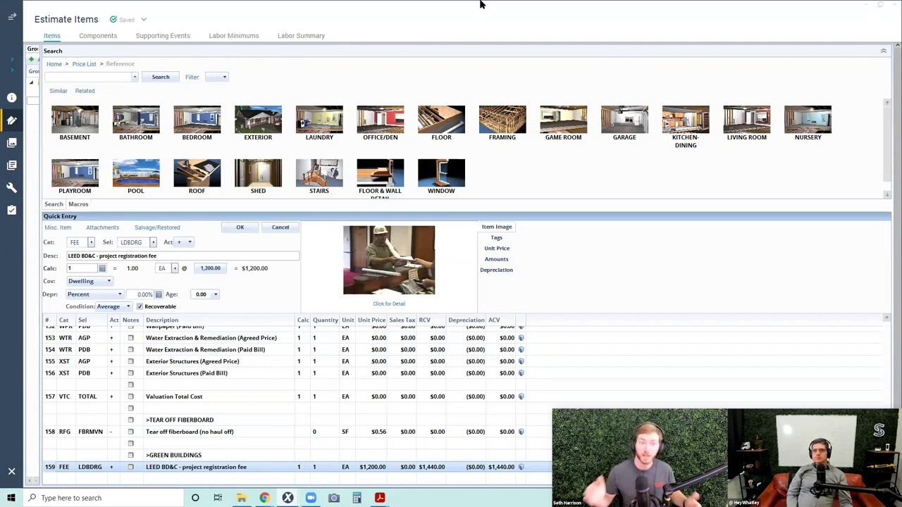
Step: Arrange the October and November estimate windows side by side
drag(504, 4, 900, 212)
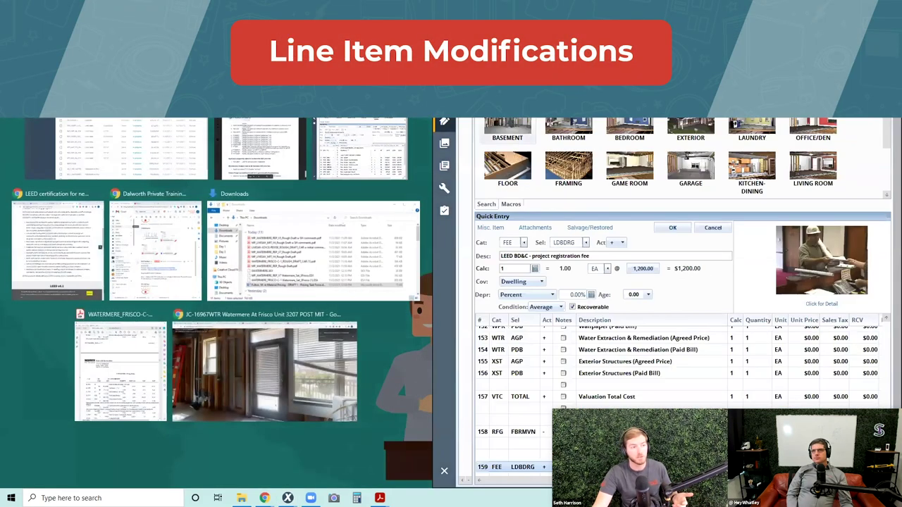
click(91, 422)
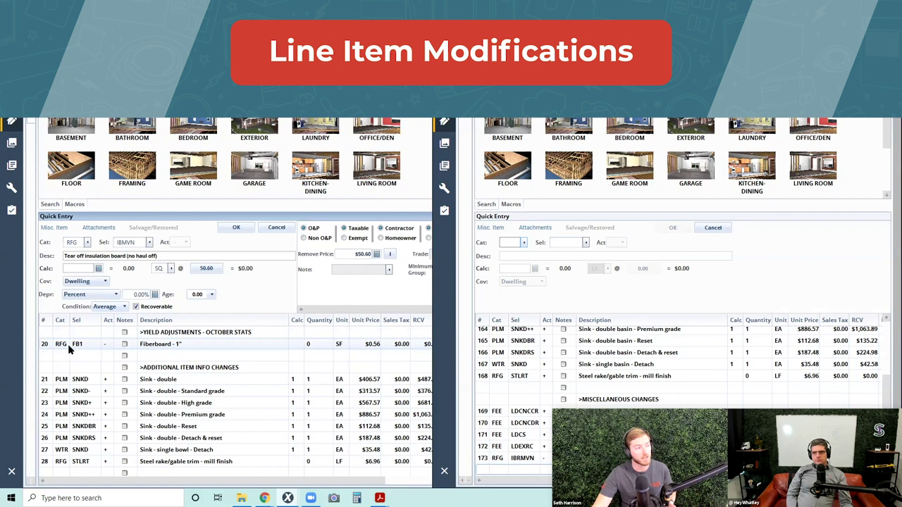
Step: Open the removal price component details of the Fiberboard - 1" item in both the October and November estimates
click(49, 344)
scroll(486, 343, up, 5)
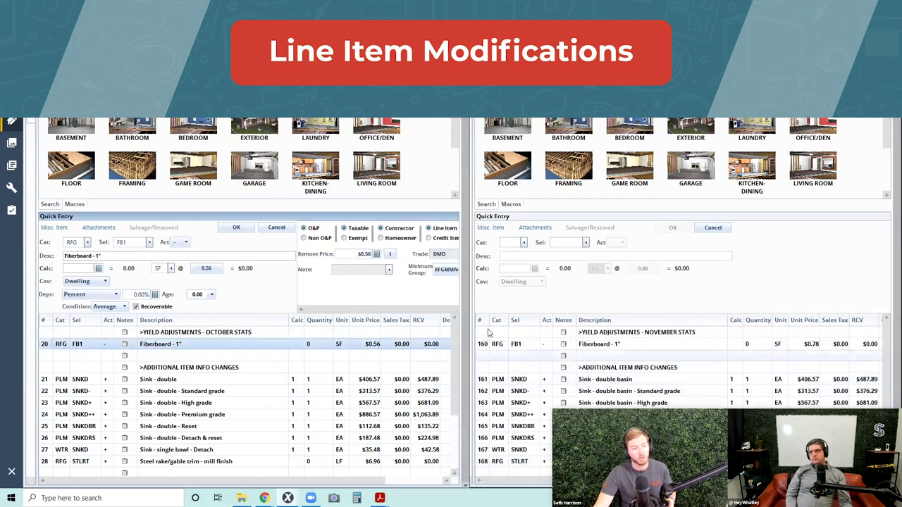
click(487, 343)
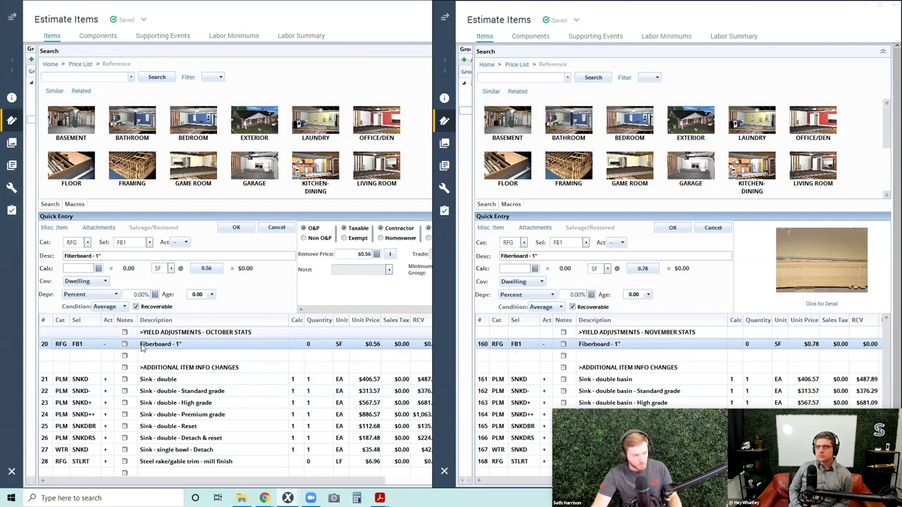
click(393, 255)
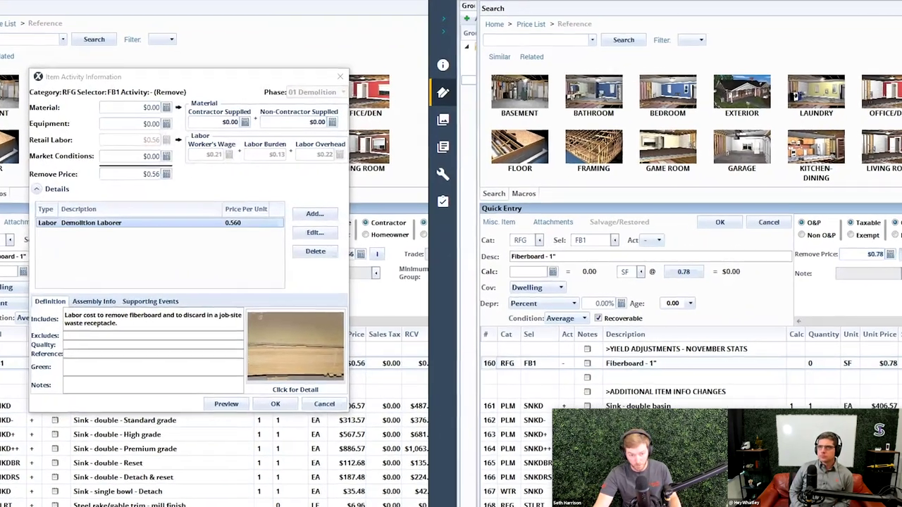
click(875, 254)
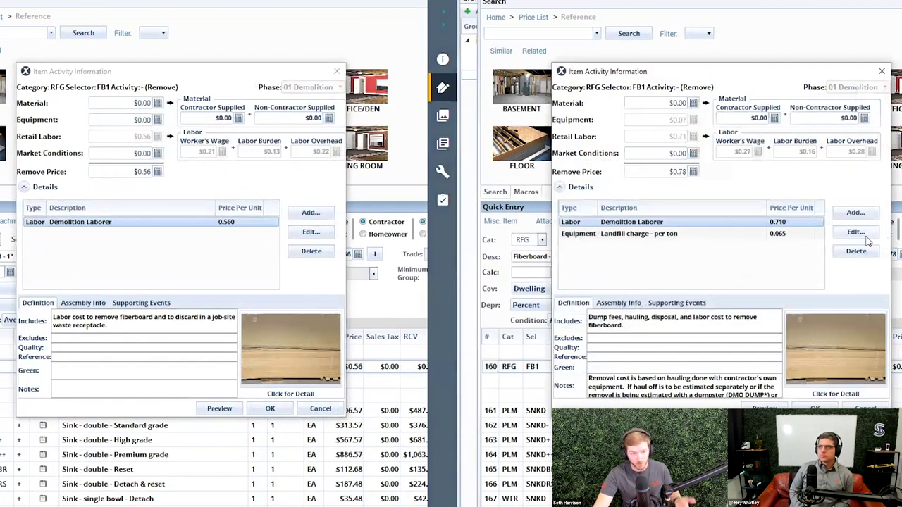
Step: Compare the Demolition Laborer assembly yields for Fiberboard - 1" in both estimates, with the two detail windows aligned
click(309, 233)
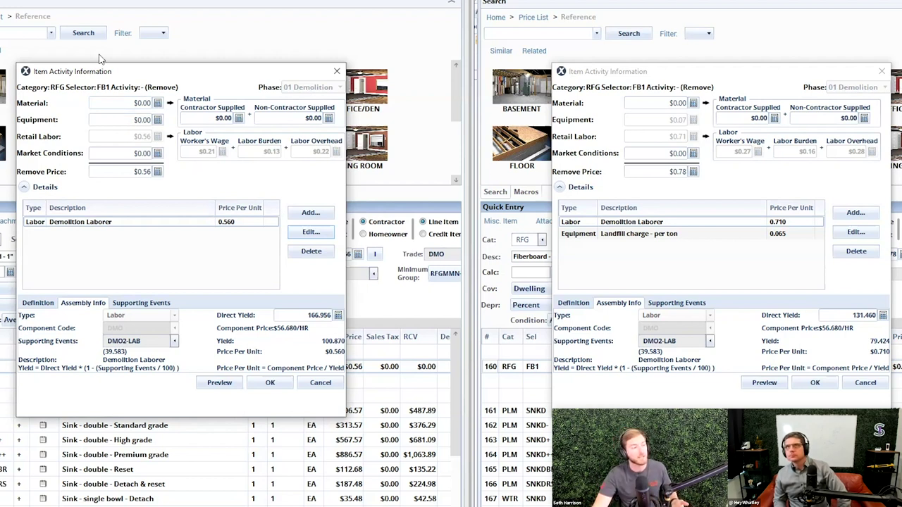
click(139, 227)
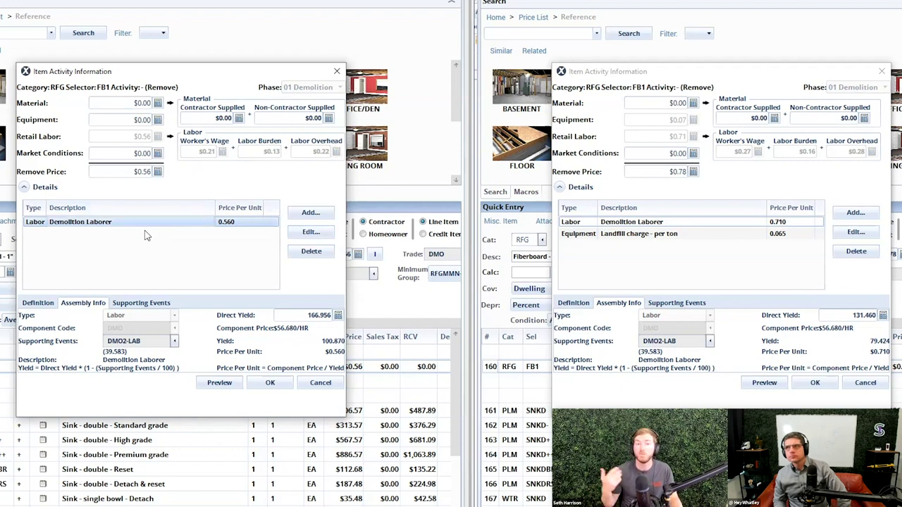
key(ctrl)
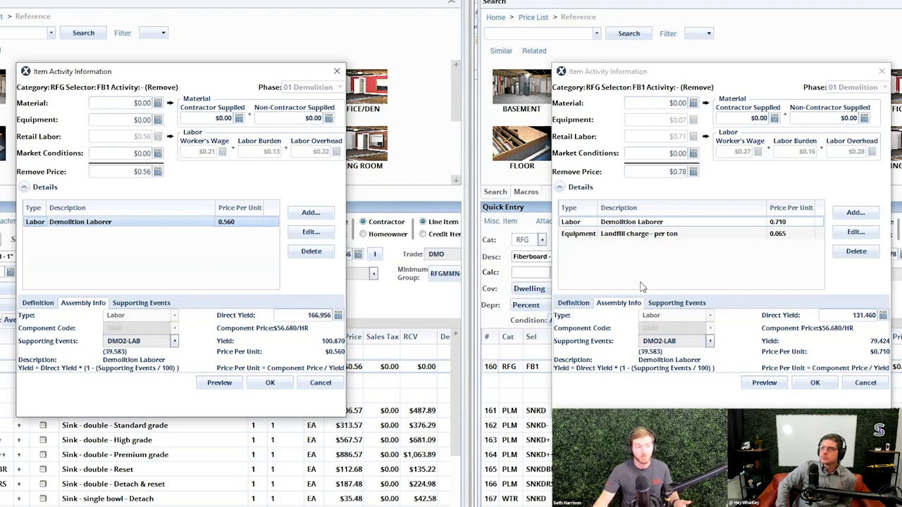
drag(700, 75, 644, 0)
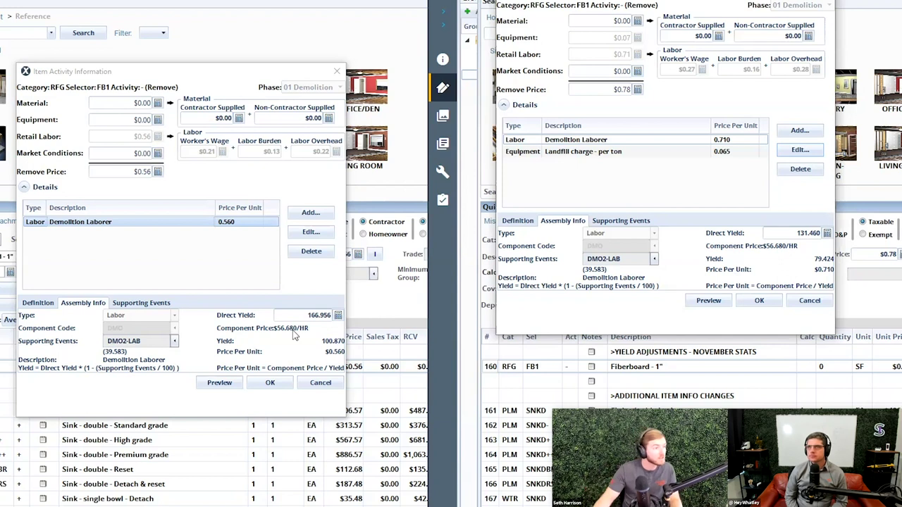
click(235, 79)
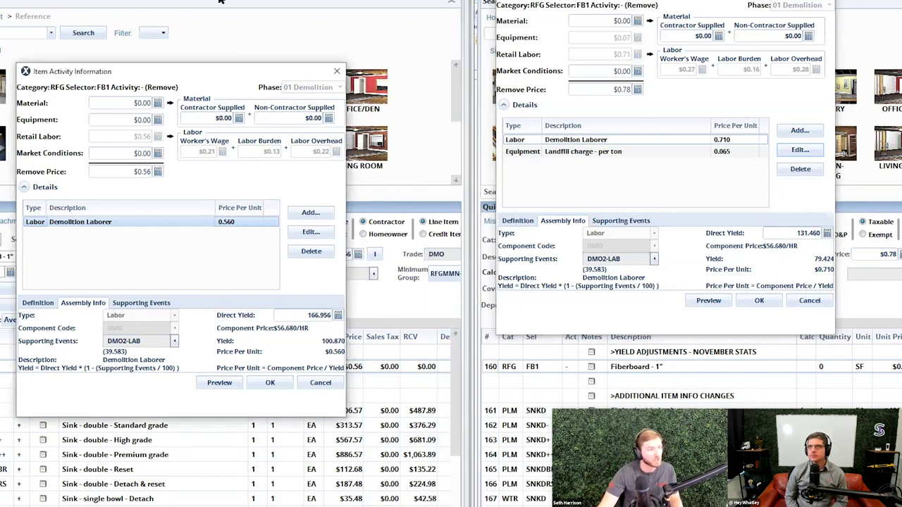
drag(221, 1, 221, 1)
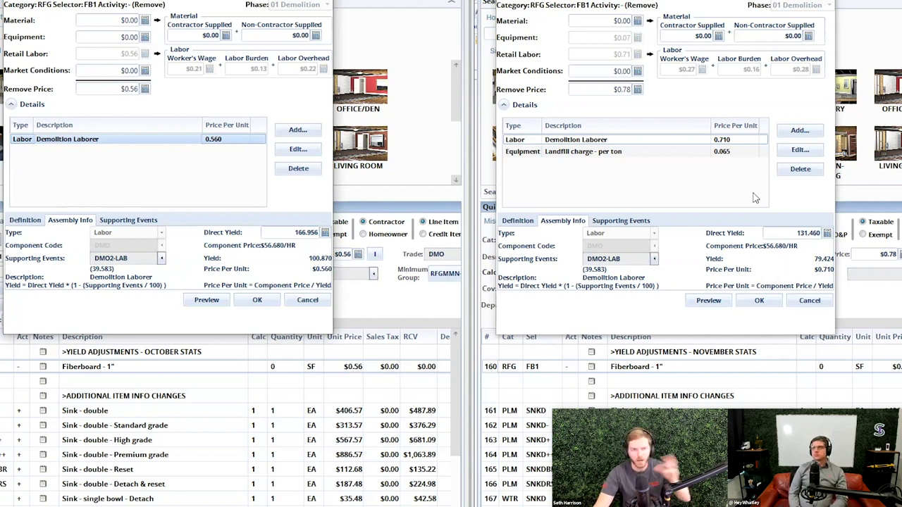
Step: Examine the November landfill charge per ton component for Fiberboard - 1" and close both item detail windows
click(681, 151)
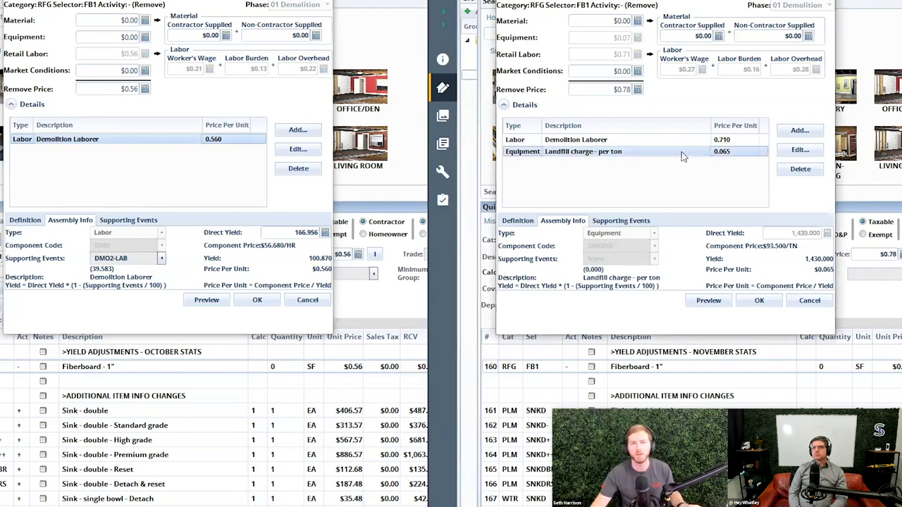
key(Escape)
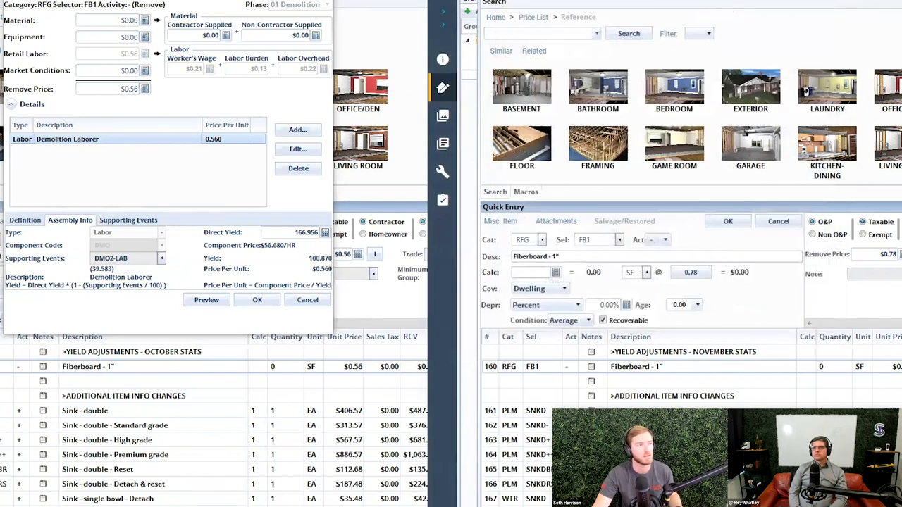
key(Escape)
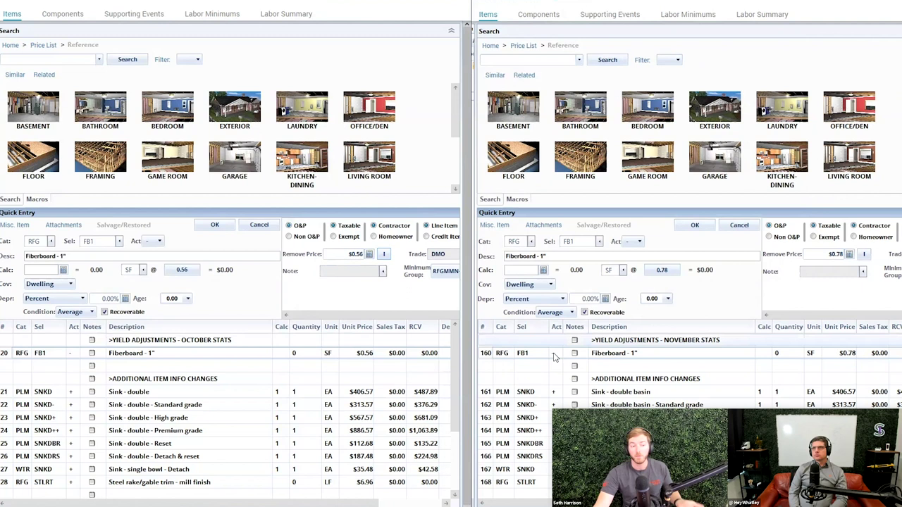
Step: Compare the October Sink - single bowl - Detach line item with the November Sink - single basin - Detach line item
scroll(556, 385, down, 1)
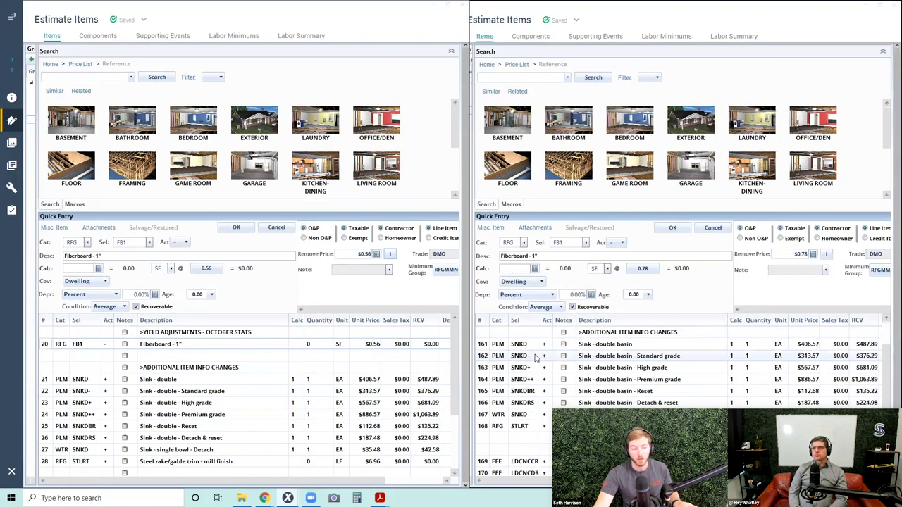
scroll(48, 345, down, 1)
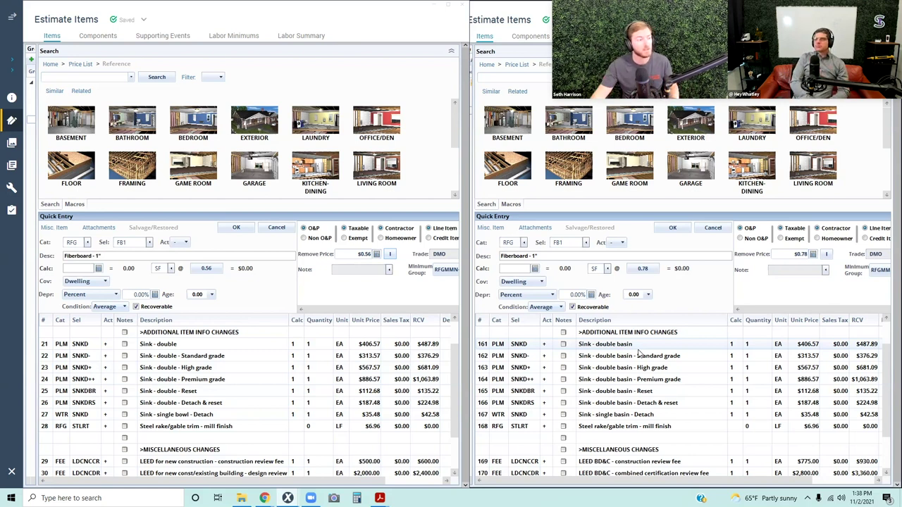
click(42, 416)
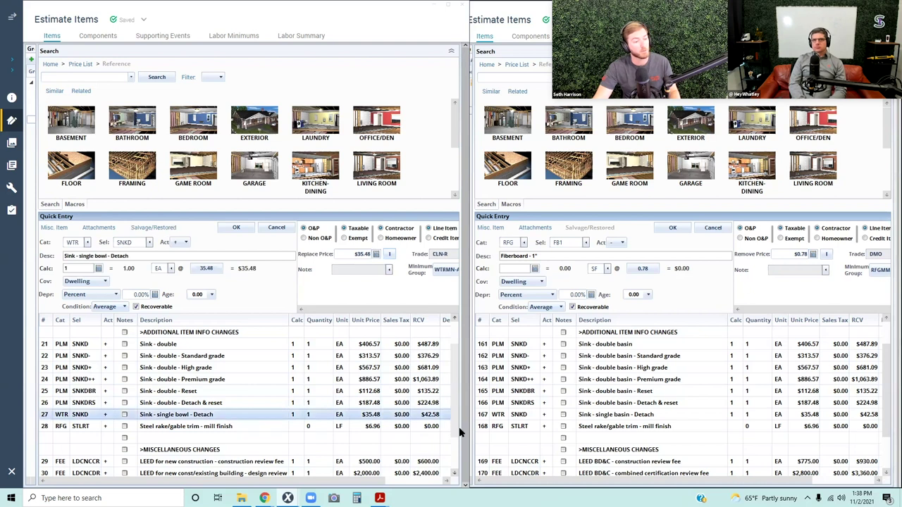
click(484, 416)
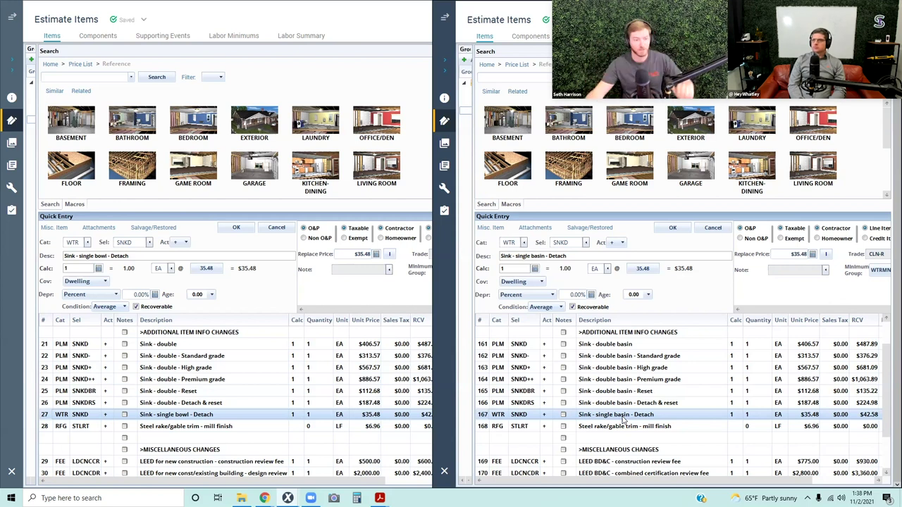
Step: Open the replace price component details of Steel rake/gable trim - mill finish in both the October and November estimates
click(41, 434)
click(40, 431)
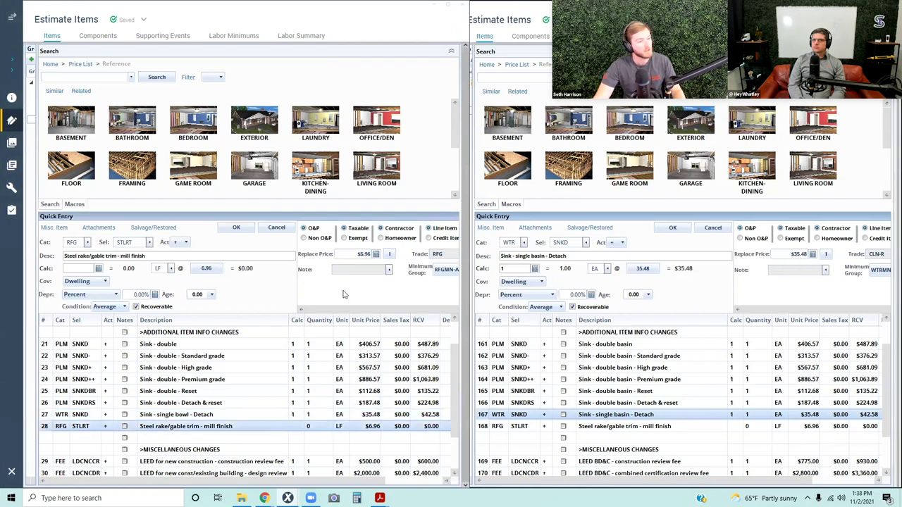
click(391, 255)
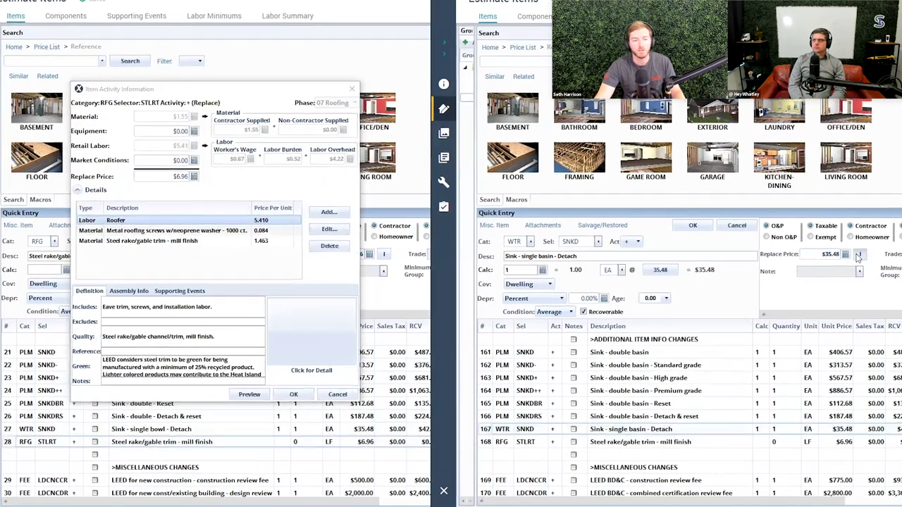
click(824, 254)
click(82, 296)
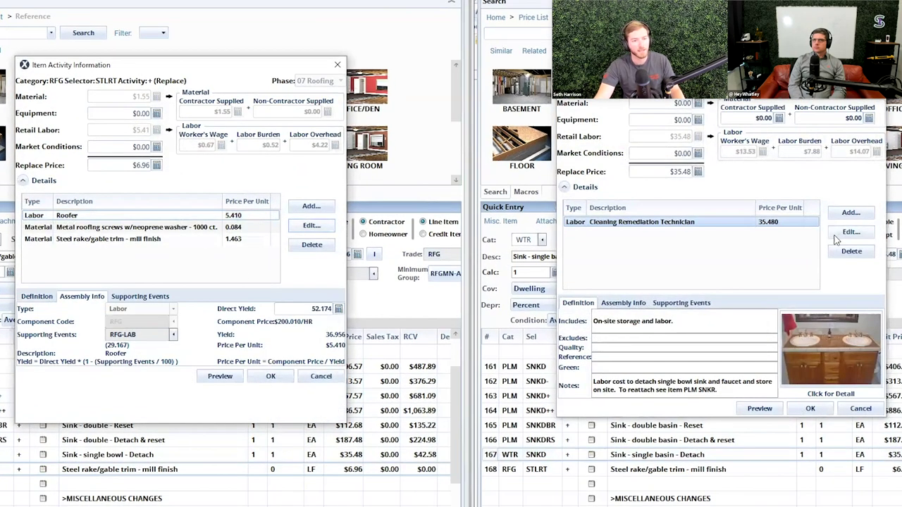
key(Escape)
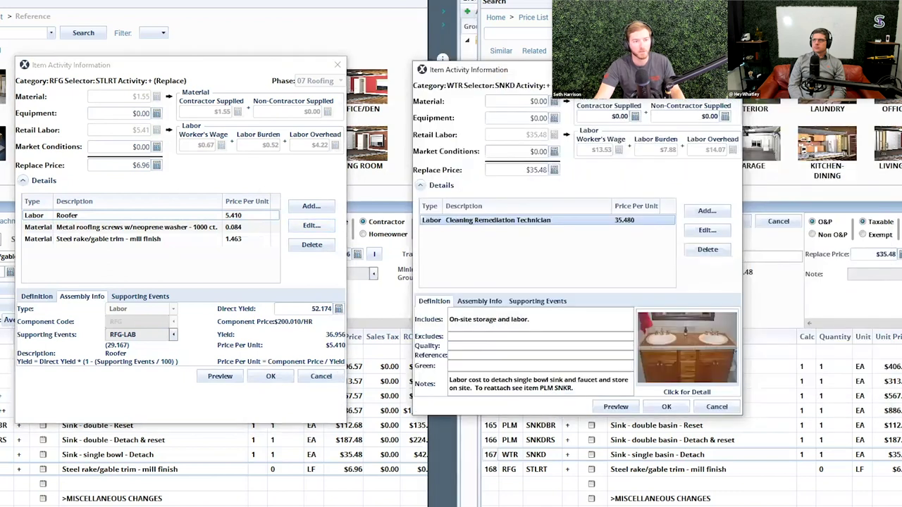
click(668, 470)
double_click(668, 470)
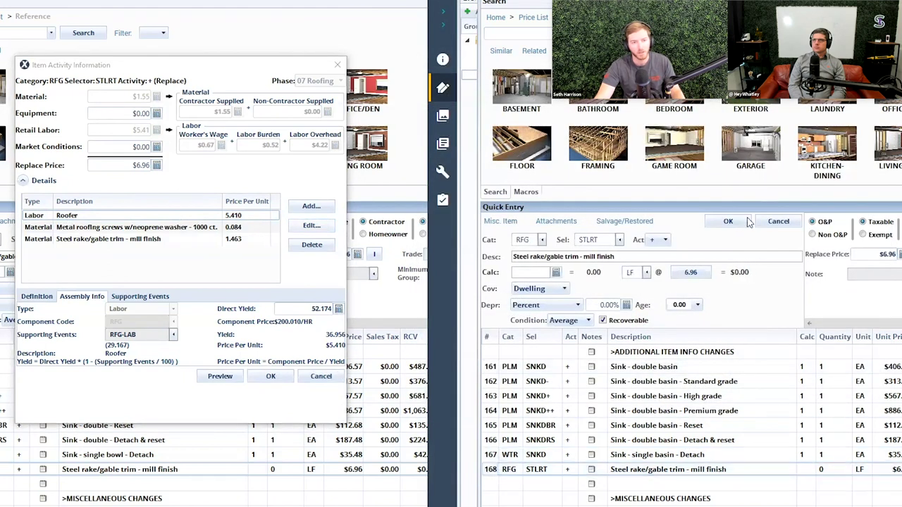
Step: Compare the Includes definitions of Steel rake/gable trim - mill finish in both estimates and close the two item detail windows
click(49, 299)
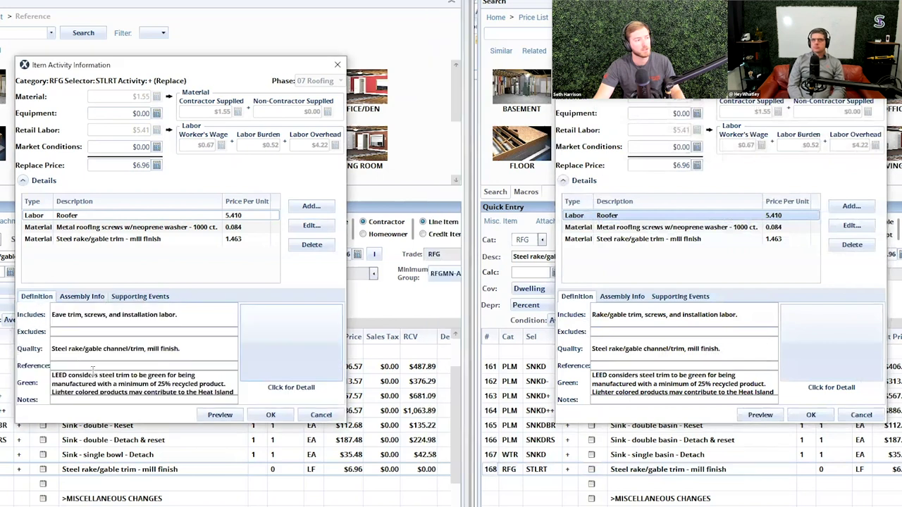
drag(52, 315, 80, 315)
click(79, 315)
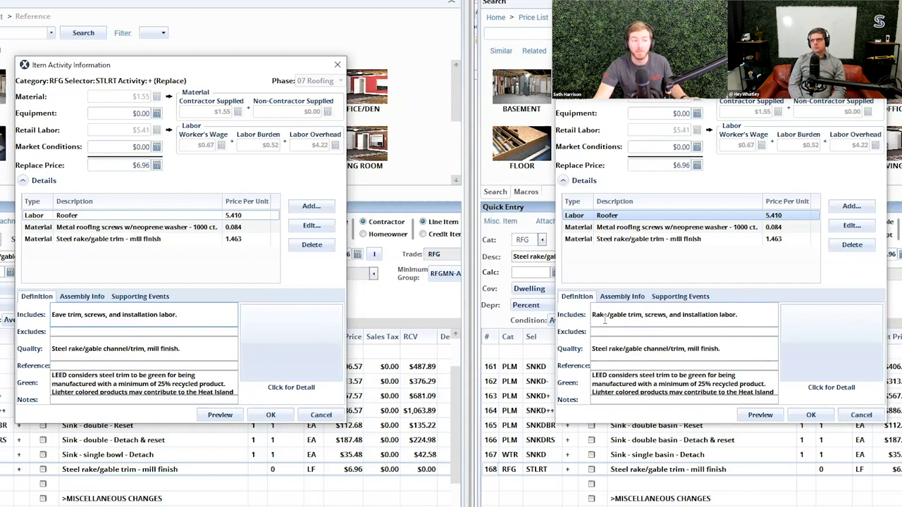
drag(593, 315, 678, 314)
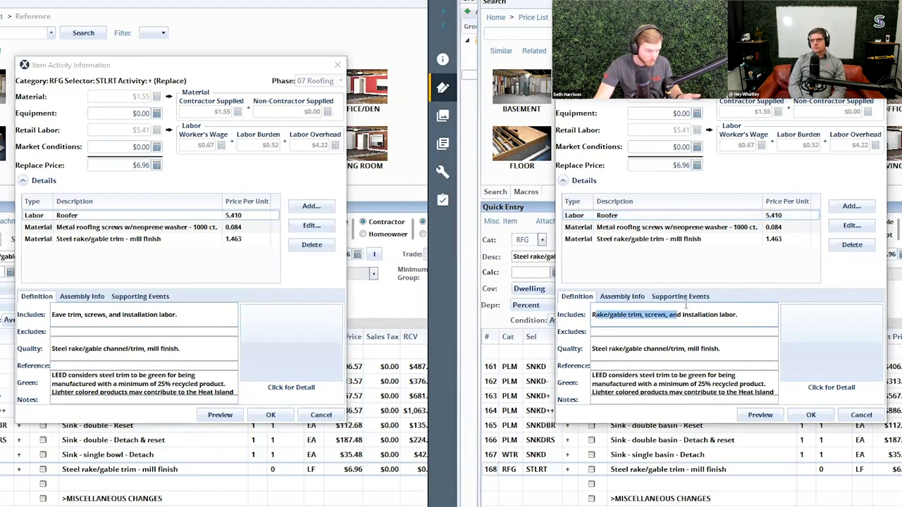
click(717, 316)
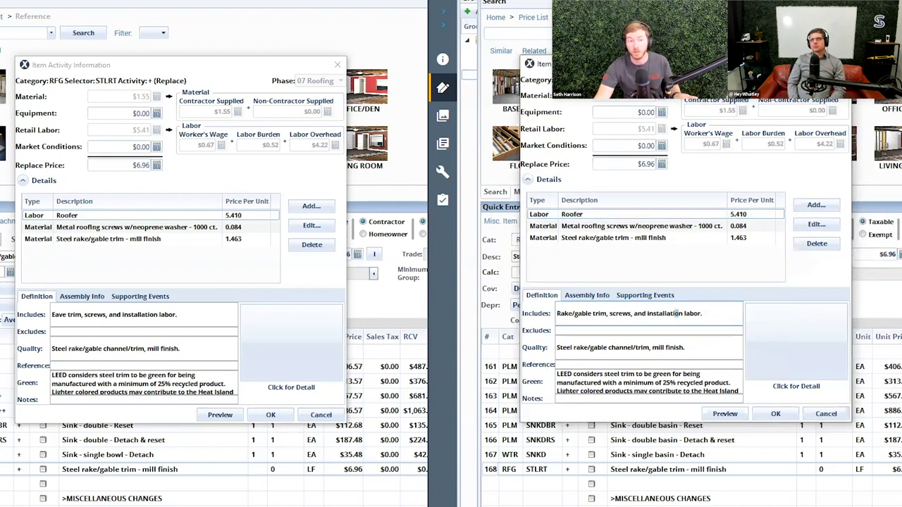
click(775, 414)
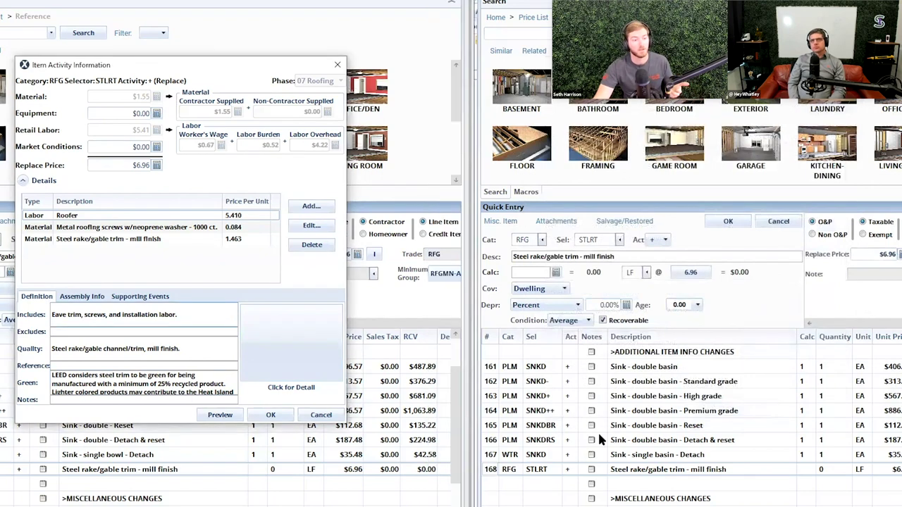
click(337, 64)
Step: Compare the LEED fee line items under Miscellaneous Changes in both estimates, selecting the construction review fee (LDNCCR) in each
scroll(539, 466, down, 2)
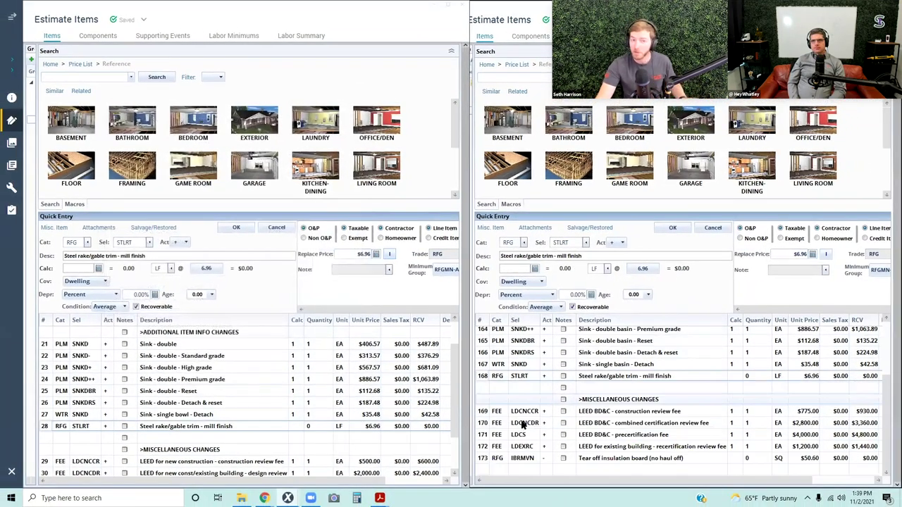
click(521, 411)
scroll(49, 419, down, 2)
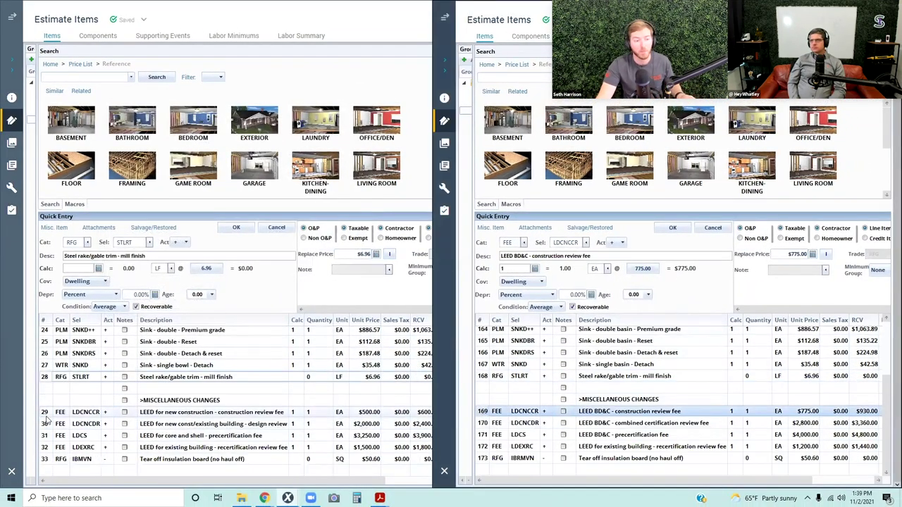
click(46, 412)
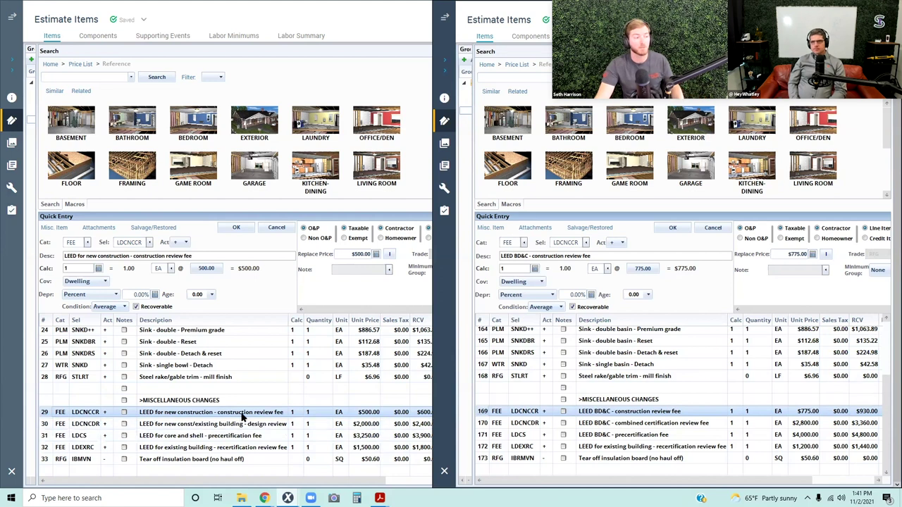
click(625, 425)
click(629, 435)
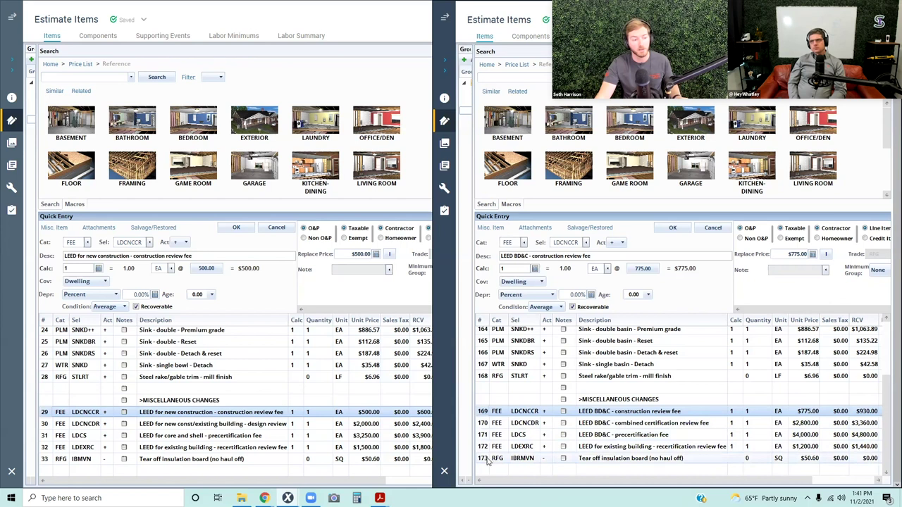
Step: Compare the selector codes of the Tear off insulation board (no haul off) line item in the November and October estimates
click(629, 458)
click(72, 457)
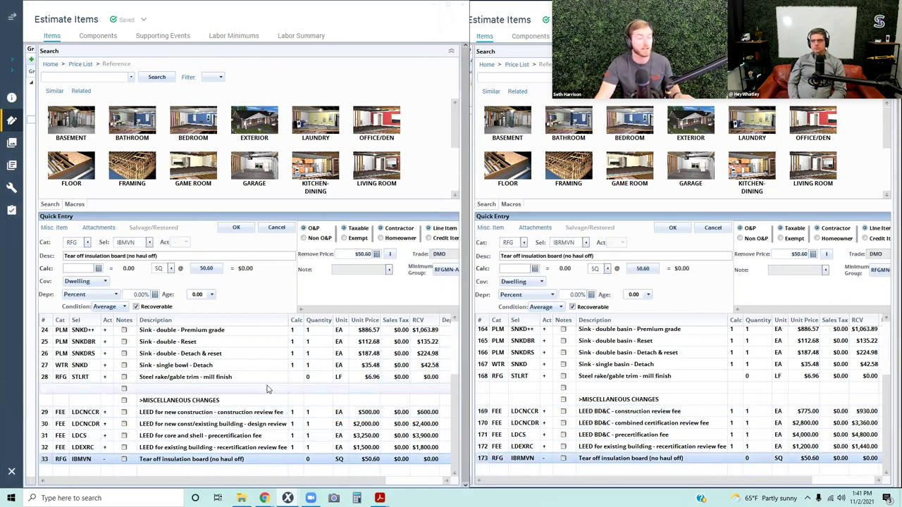
key(ctrl)
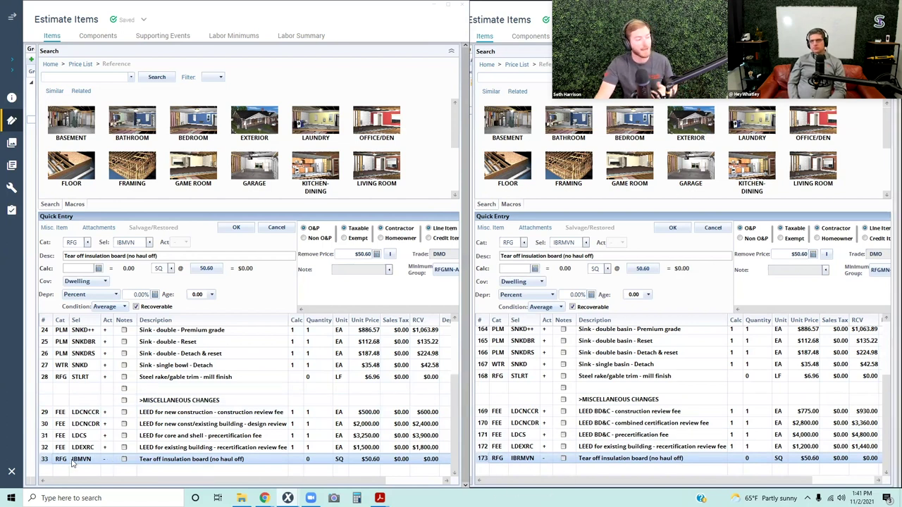